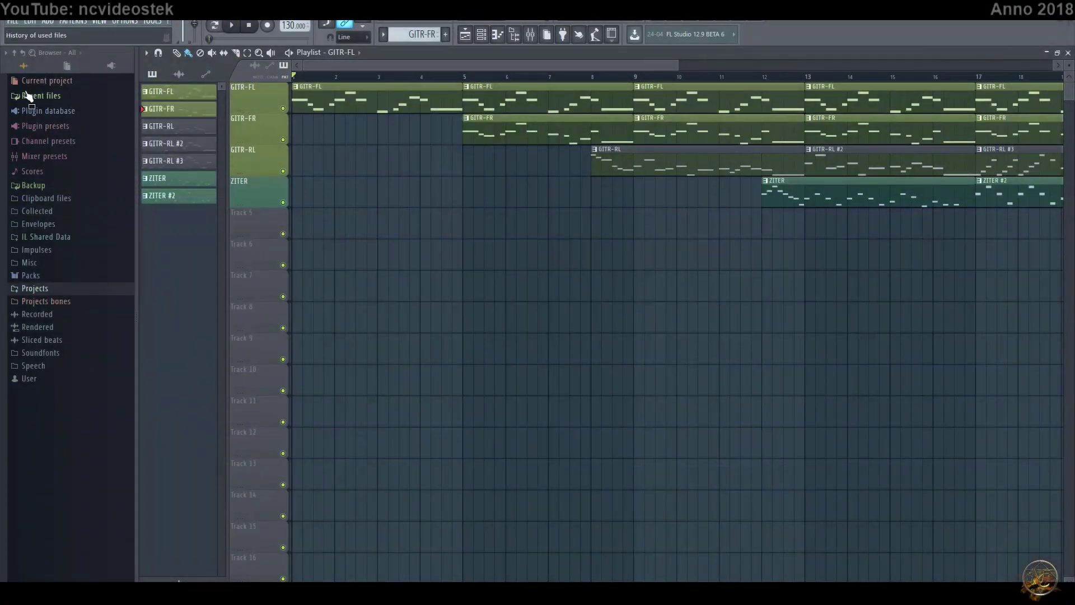
Step: Open the File menu to review the project file commands
click(13, 23)
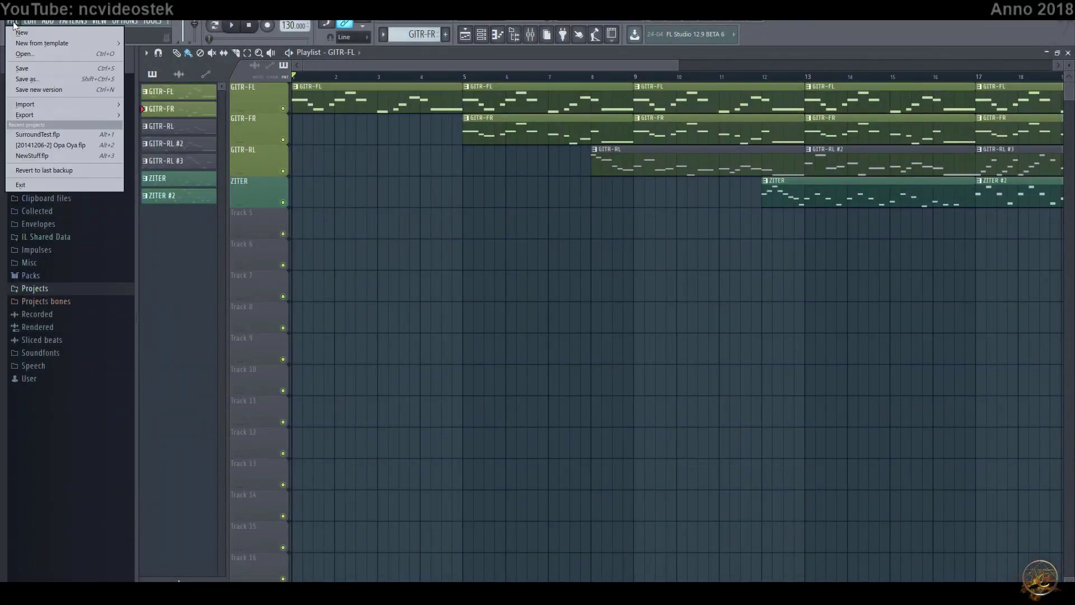
mouse_move(70, 119)
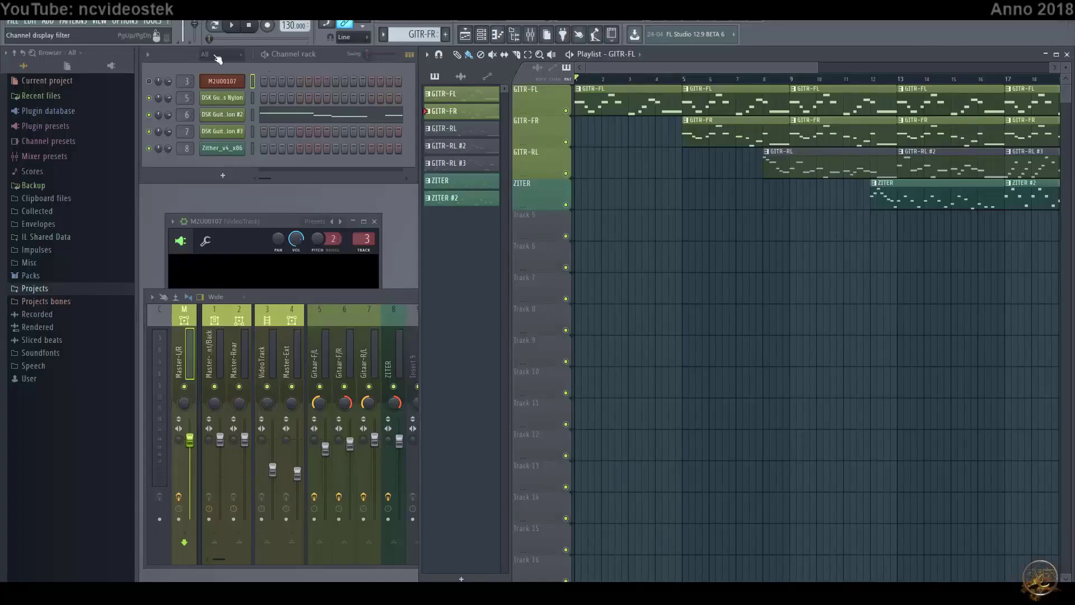
Step: Keep ASIO4ALL v2 as the audio device in Audio settings, then return to the mixer
click(124, 22)
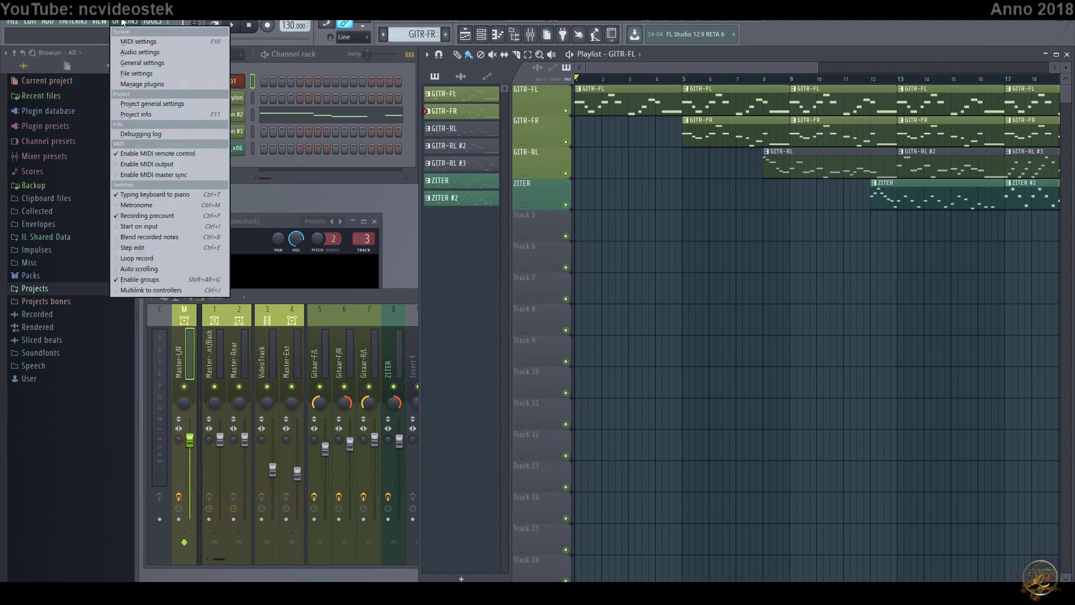
click(139, 52)
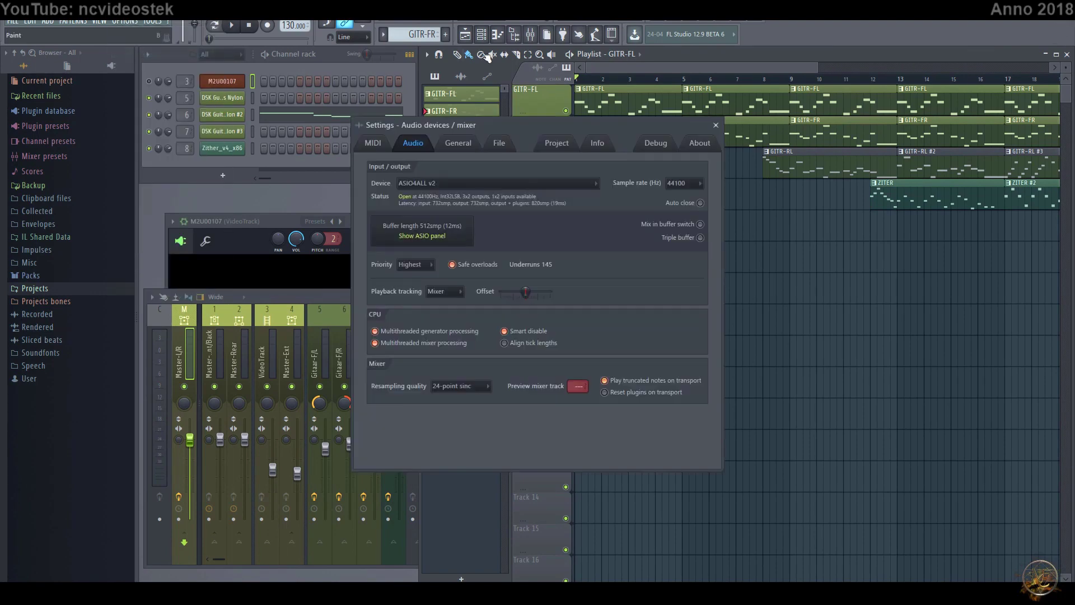
click(595, 184)
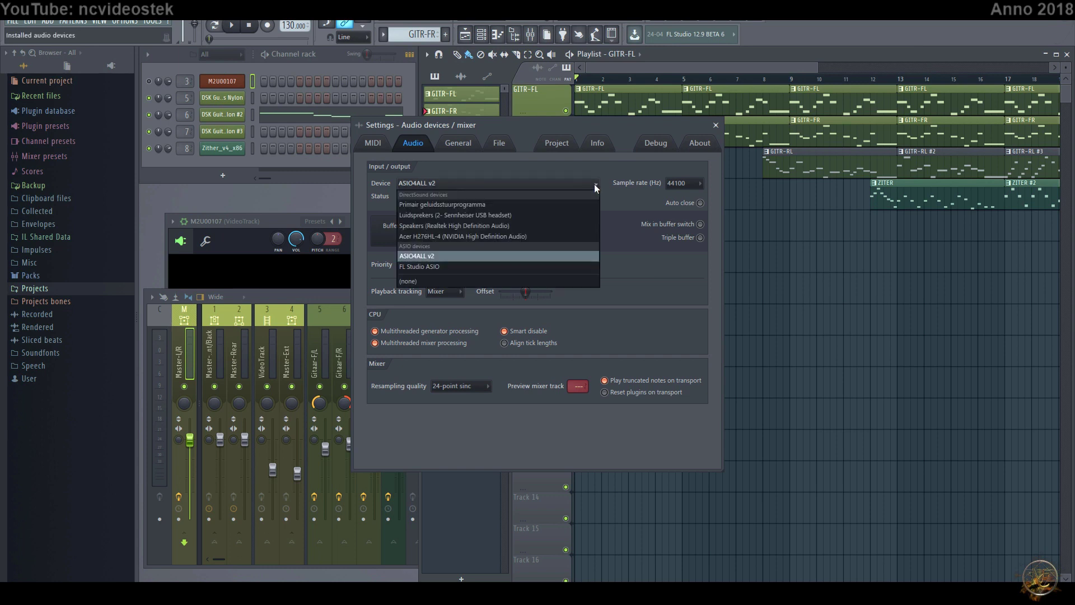
click(585, 257)
key(Escape)
click(380, 297)
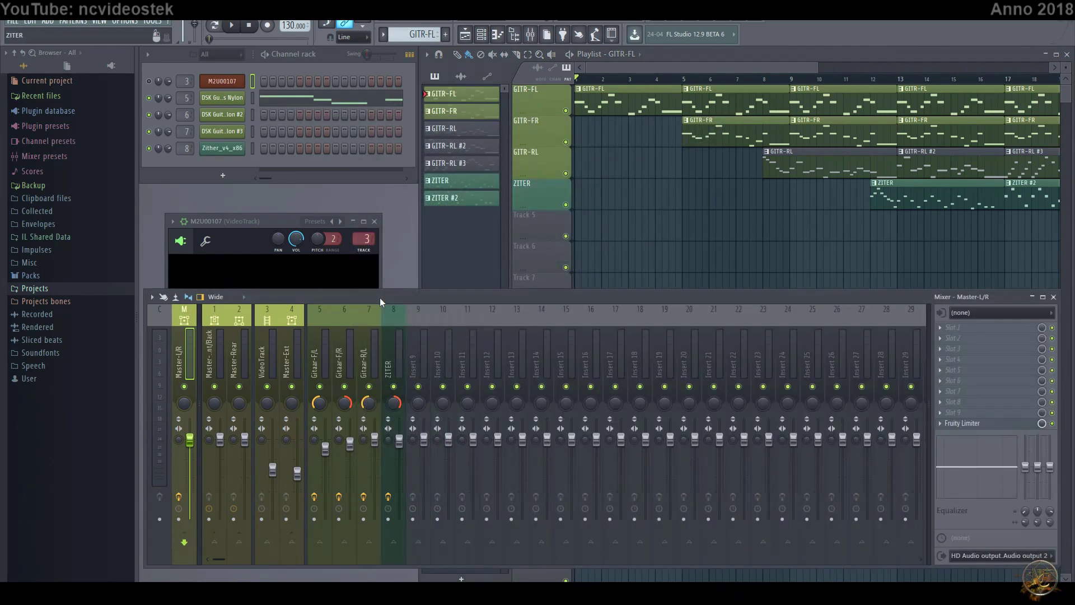
Step: Open the mixer's audio output target list to review the available ASIO outputs
click(1052, 556)
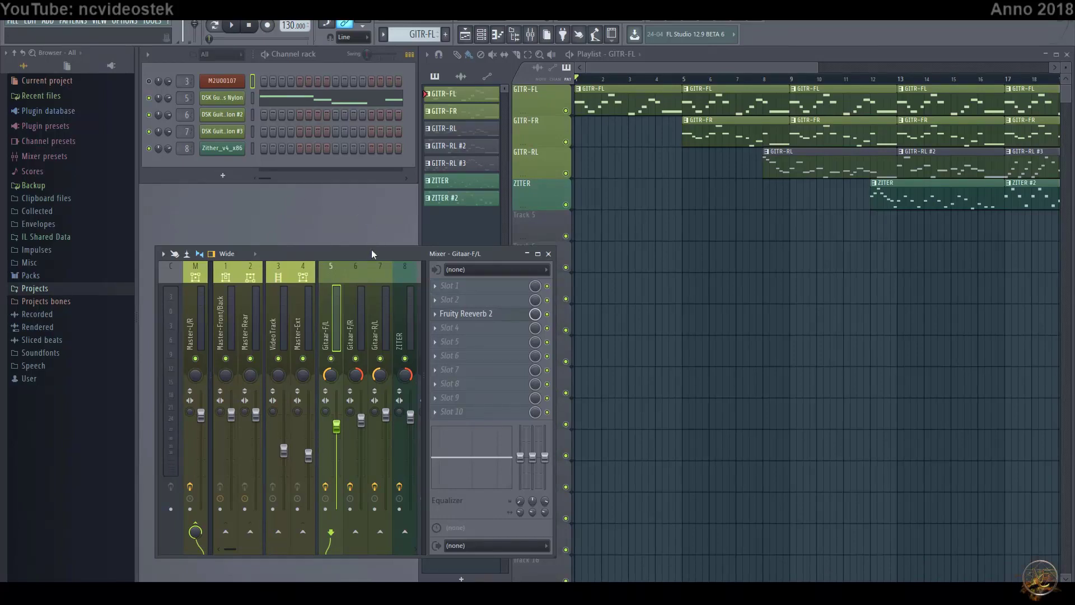
Step: Move the mixer under the channel rack and check Gitaar-F/R, Gitaar-R/L and ZITER routing
drag(368, 252, 353, 191)
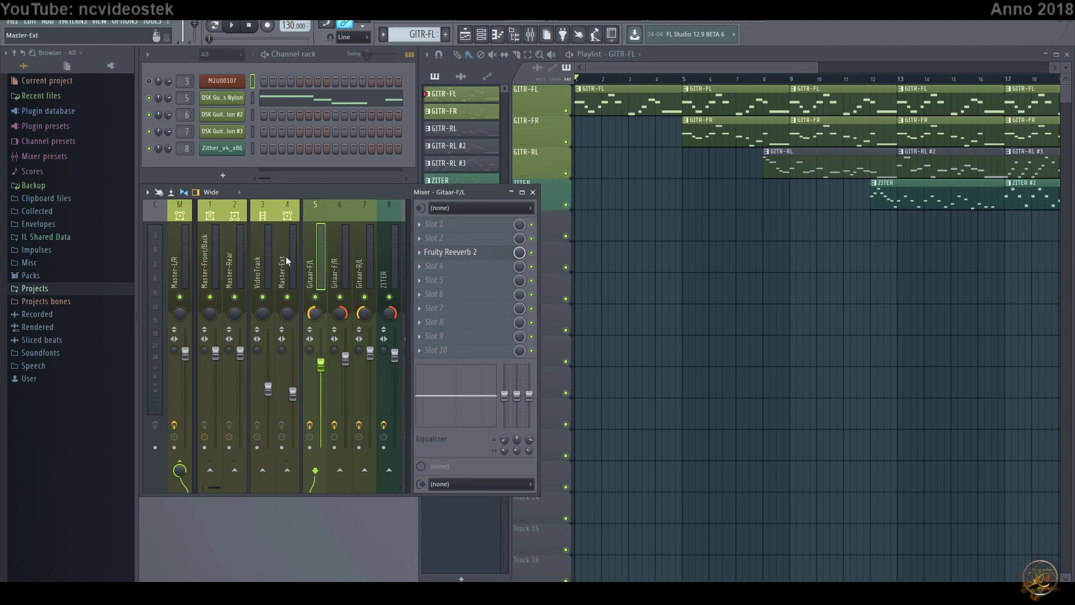
click(344, 257)
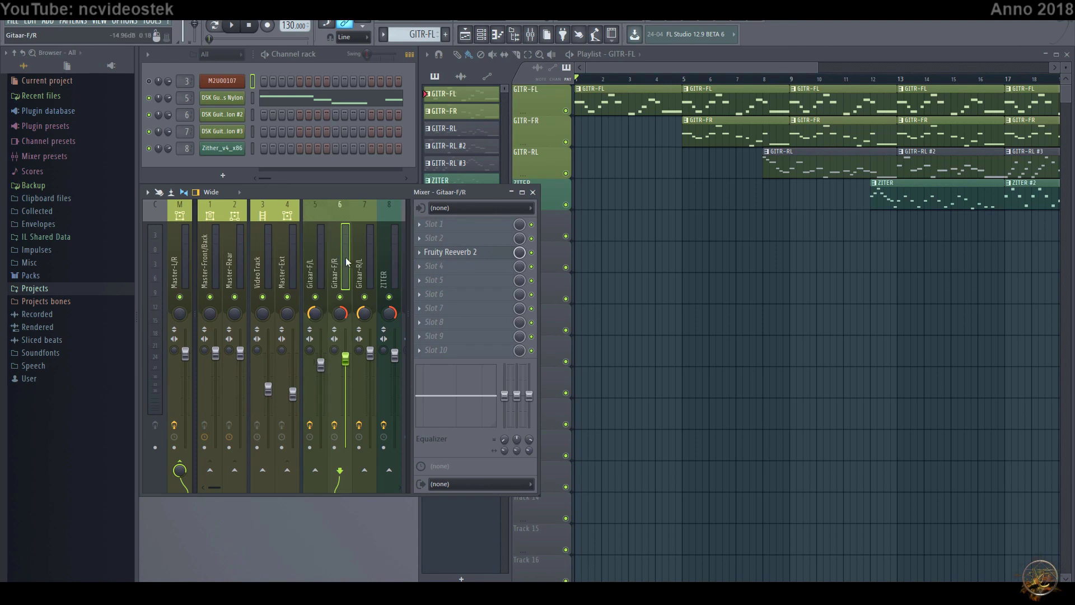
click(370, 240)
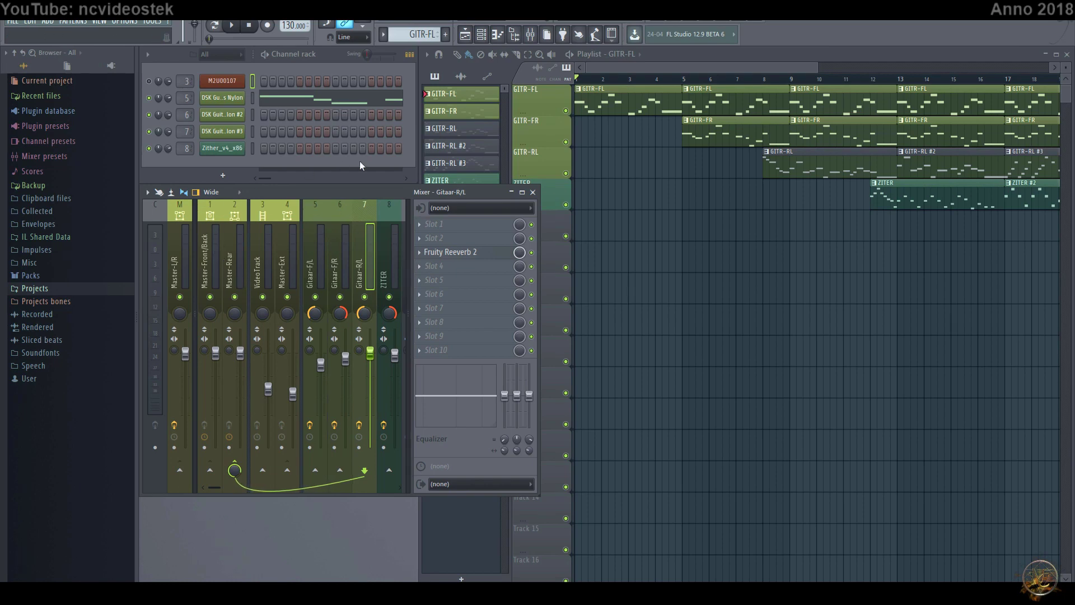
click(395, 253)
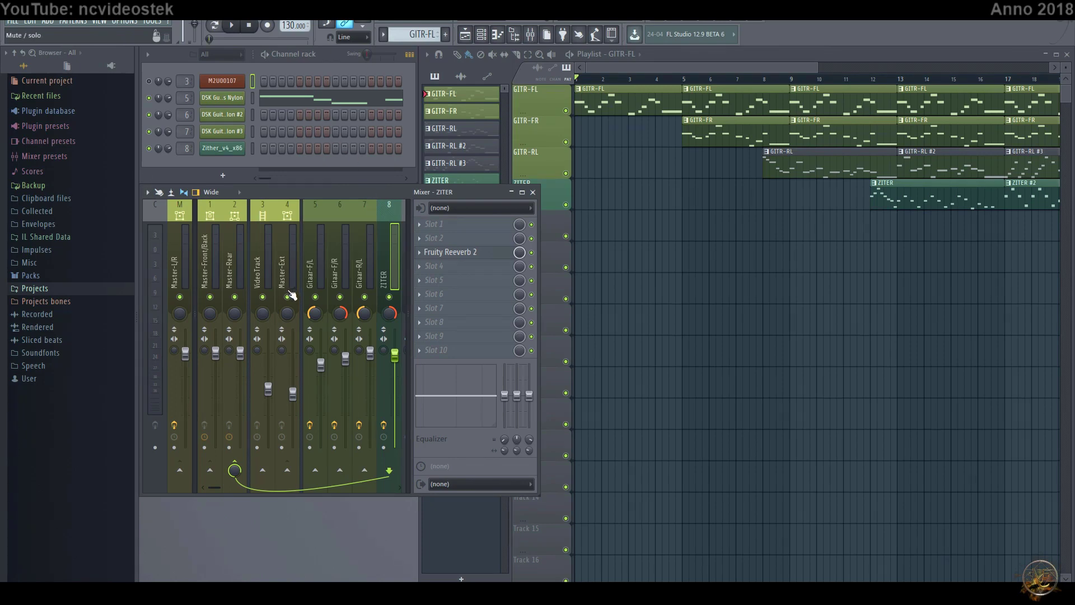
Step: Check the output routing of the VideoTrack, Master-Ext and Master-Rear inserts
click(227, 83)
click(228, 84)
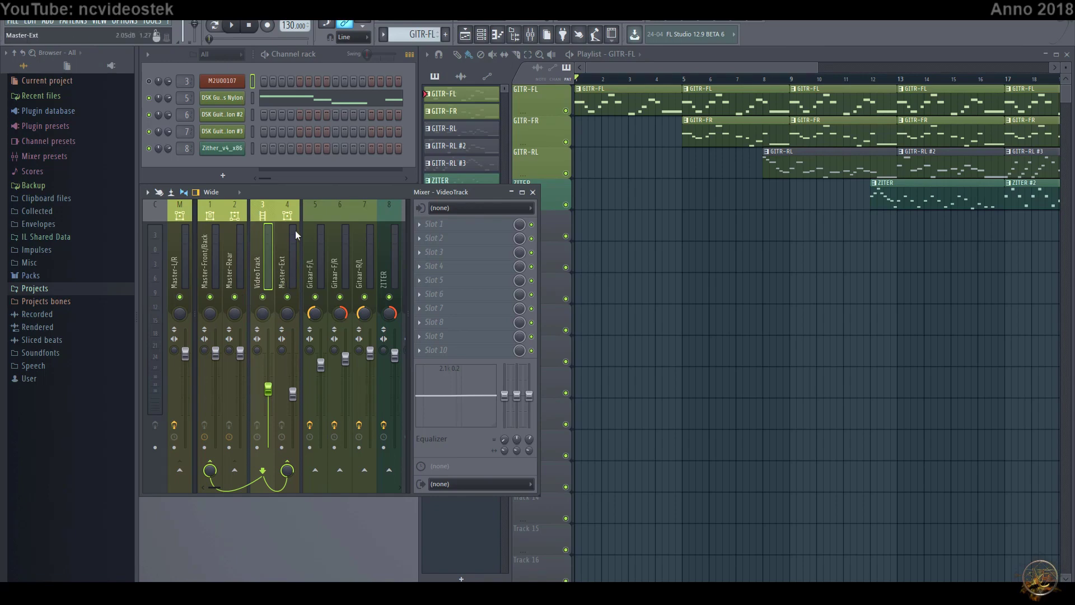
click(291, 262)
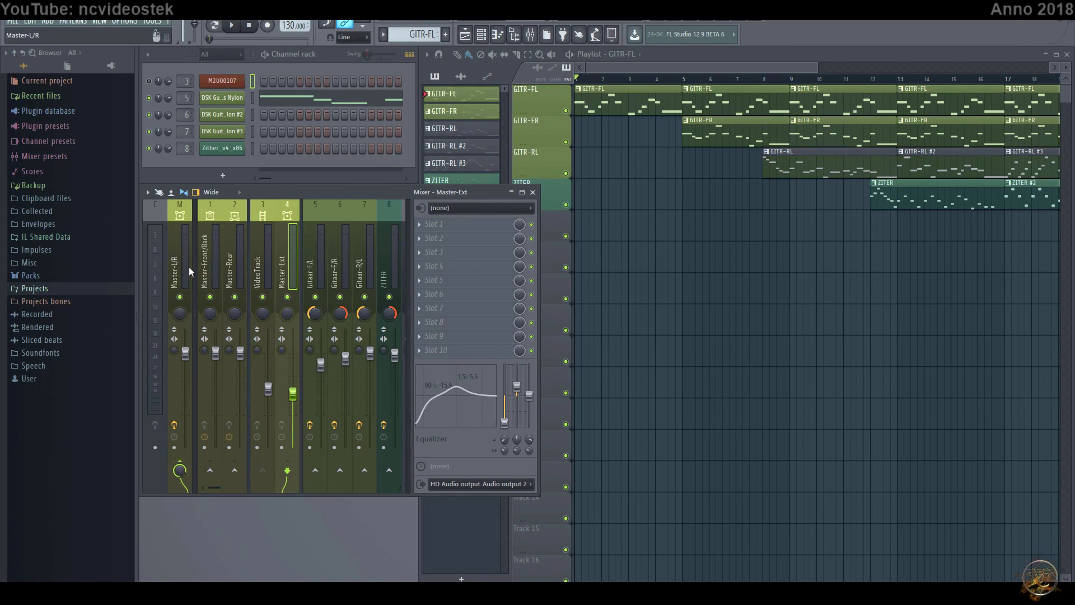
key(Left)
key(Left)
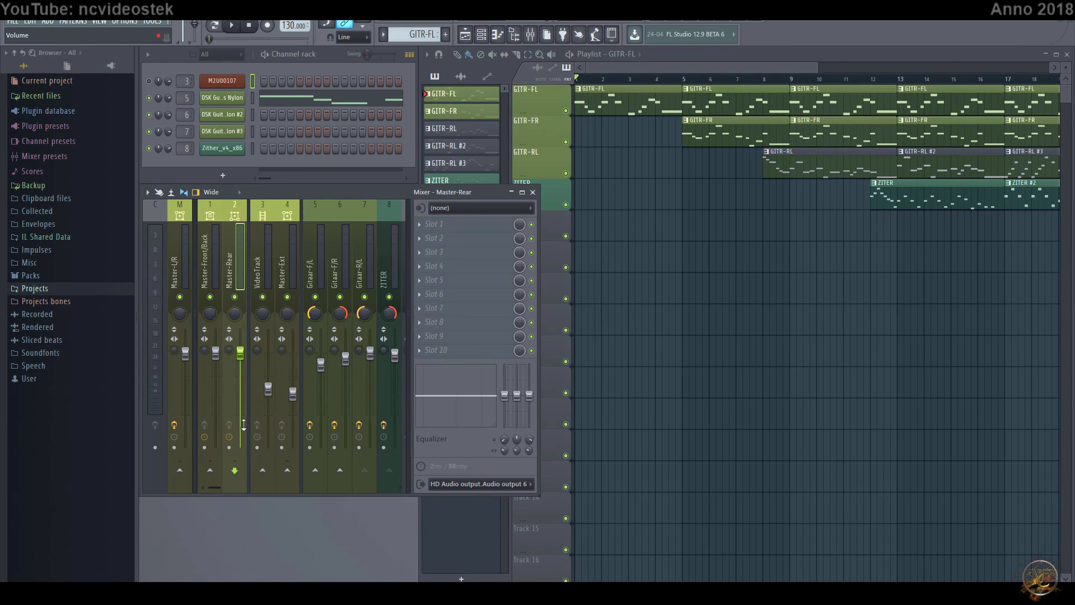
Step: Look over the File menu's export options and dismiss them without exporting
click(14, 21)
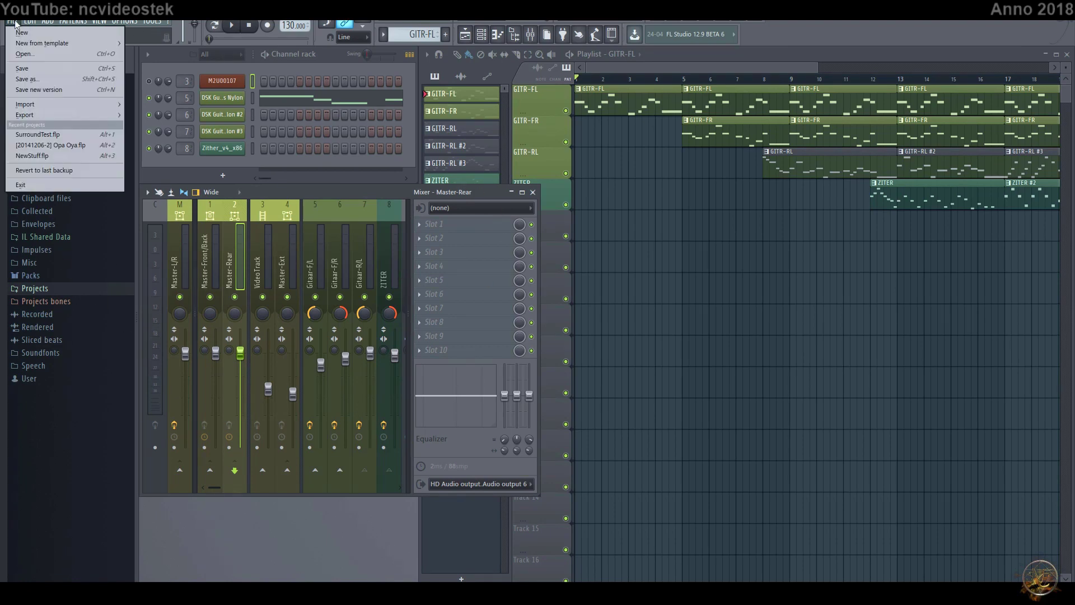
mouse_move(39, 112)
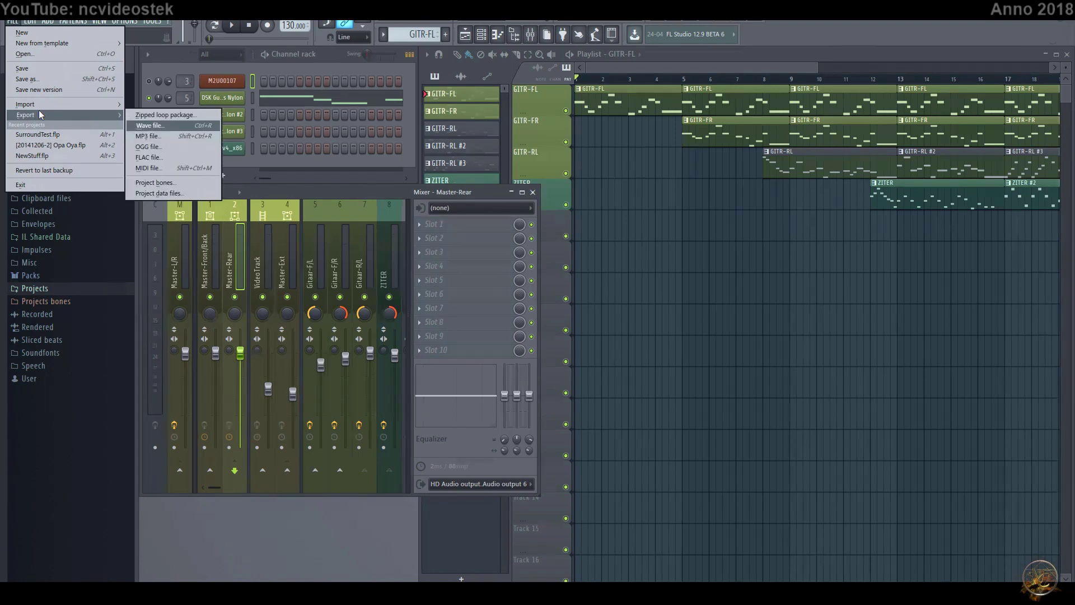
click(200, 566)
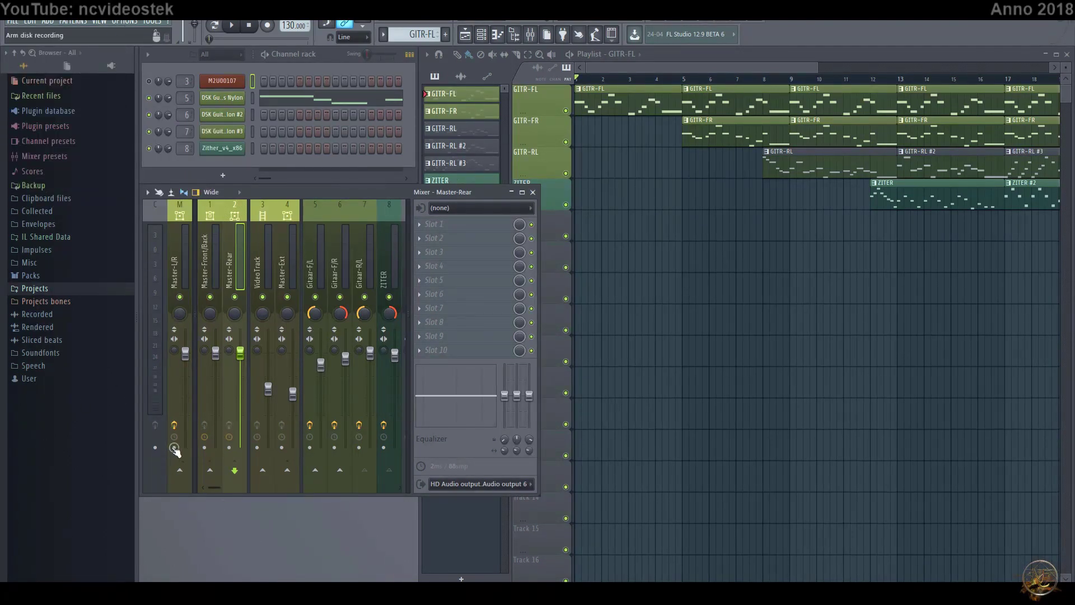
Step: Arm Master-L/R, Master-Front/Back and Master-Rear for disk recording and render them to wave files
click(174, 448)
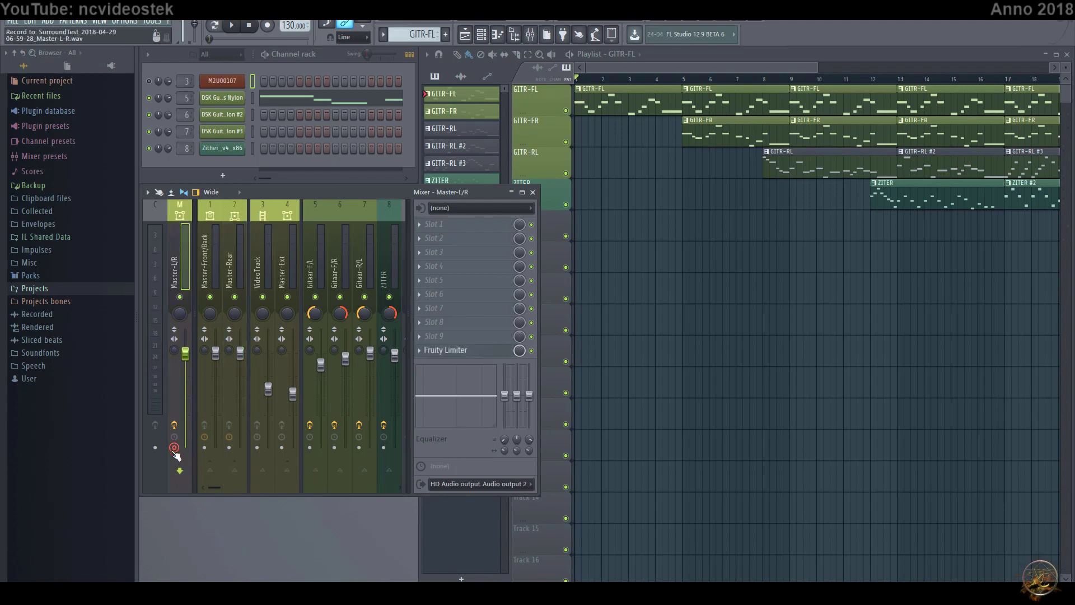
click(205, 448)
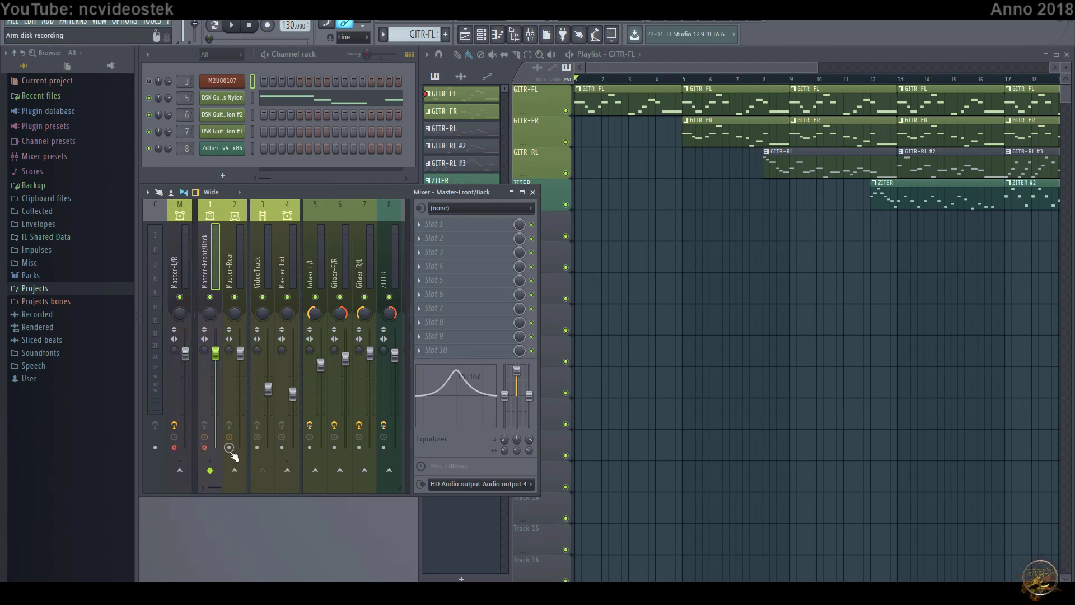
click(229, 448)
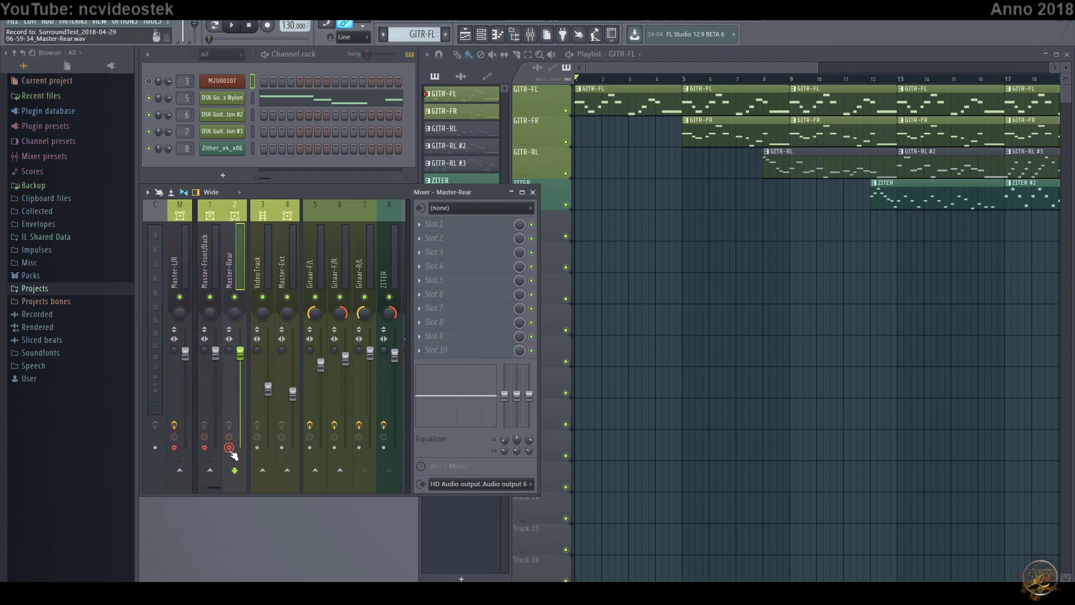
click(282, 269)
click(147, 193)
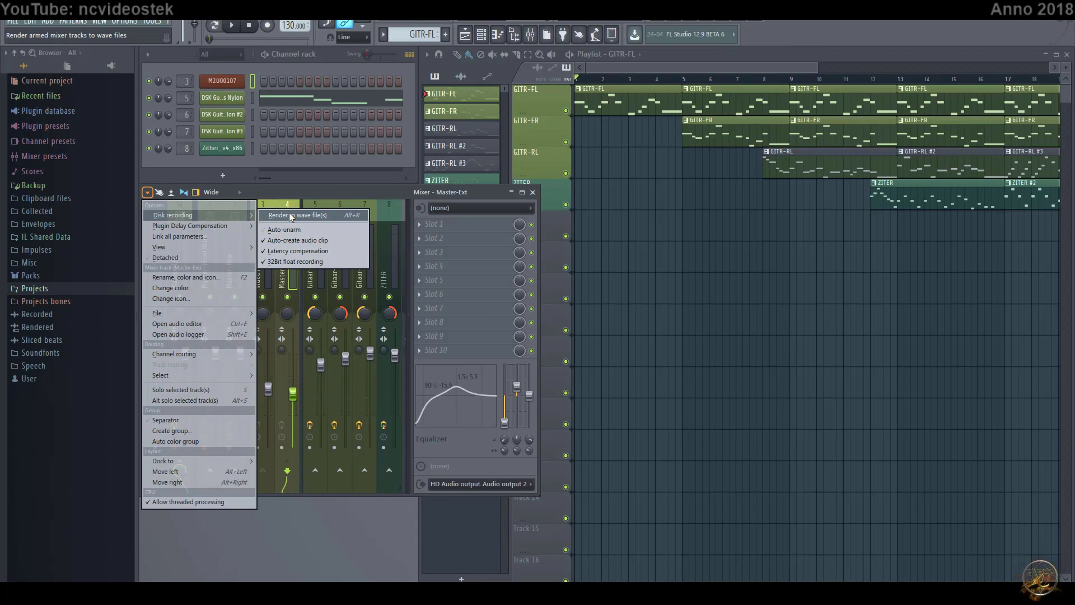
click(291, 216)
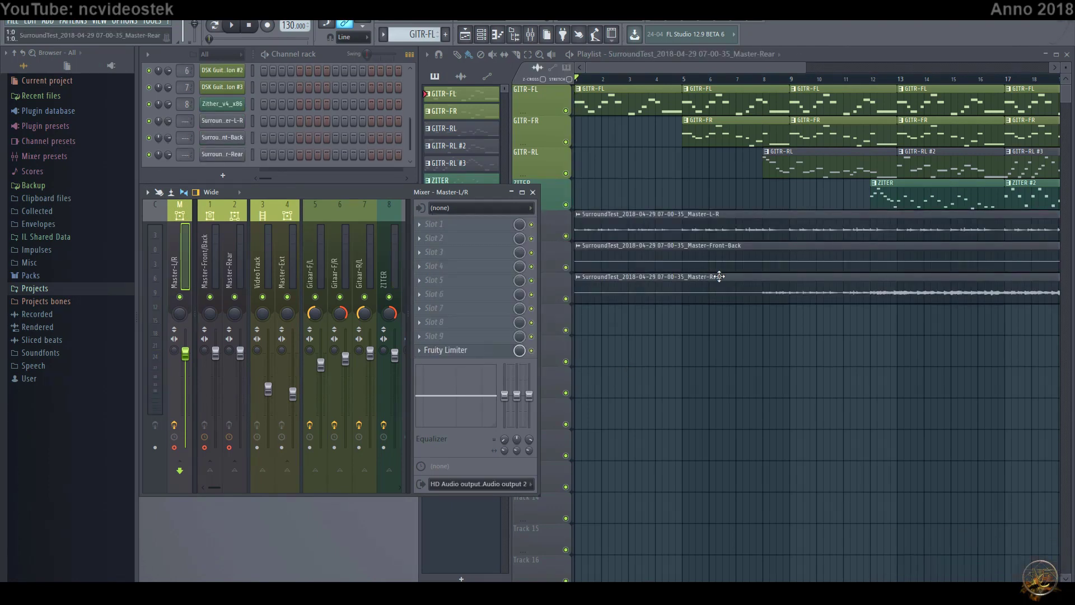
Step: Open the Recorded folder in Windows Explorer via its Windows shell menu's Openen option
click(16, 316)
right_click(43, 313)
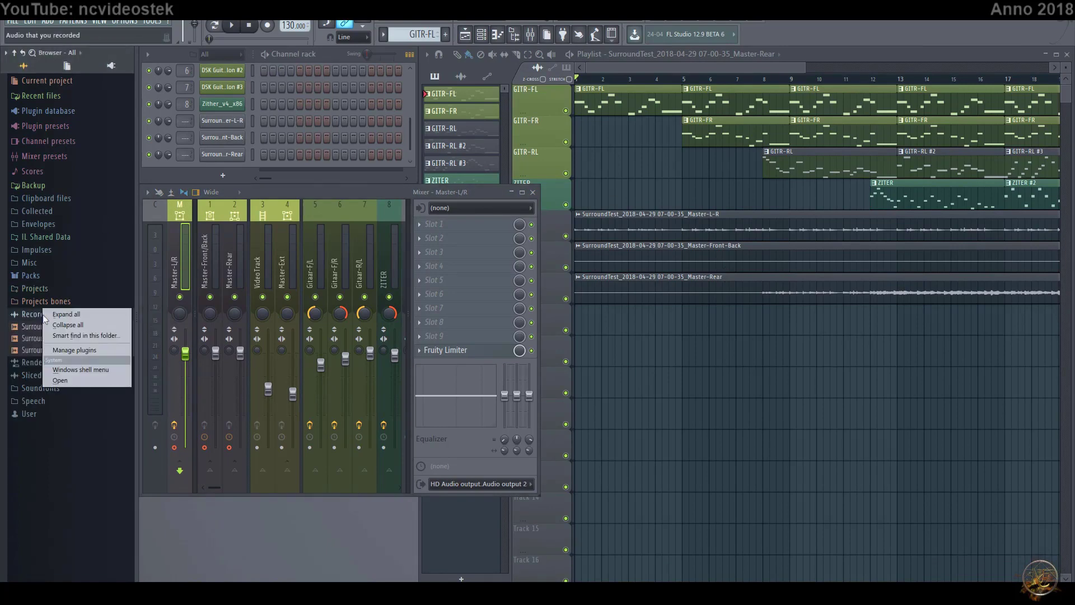
click(72, 370)
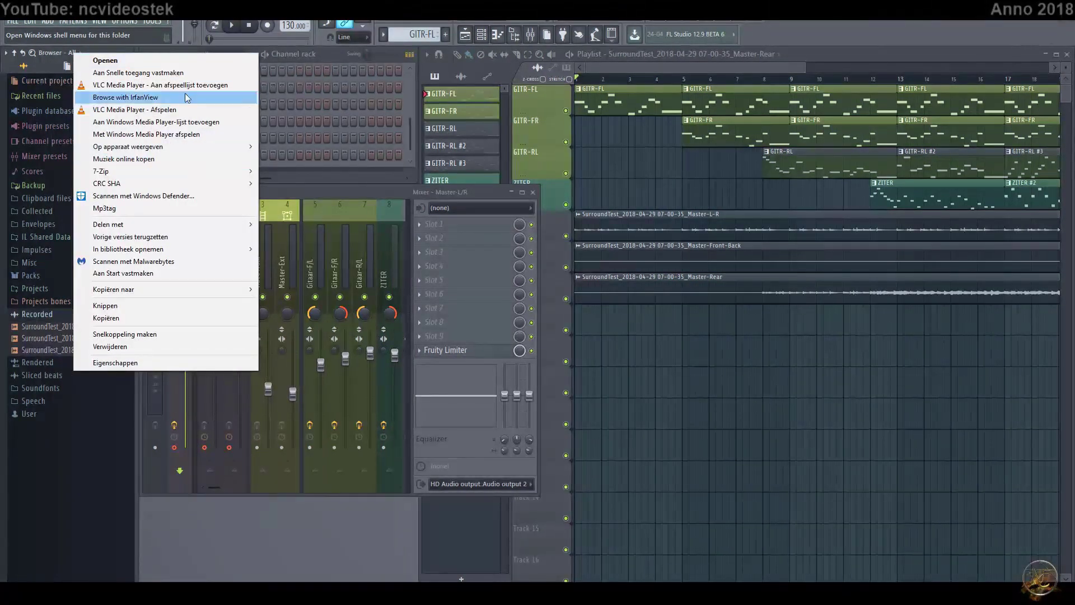
click(186, 62)
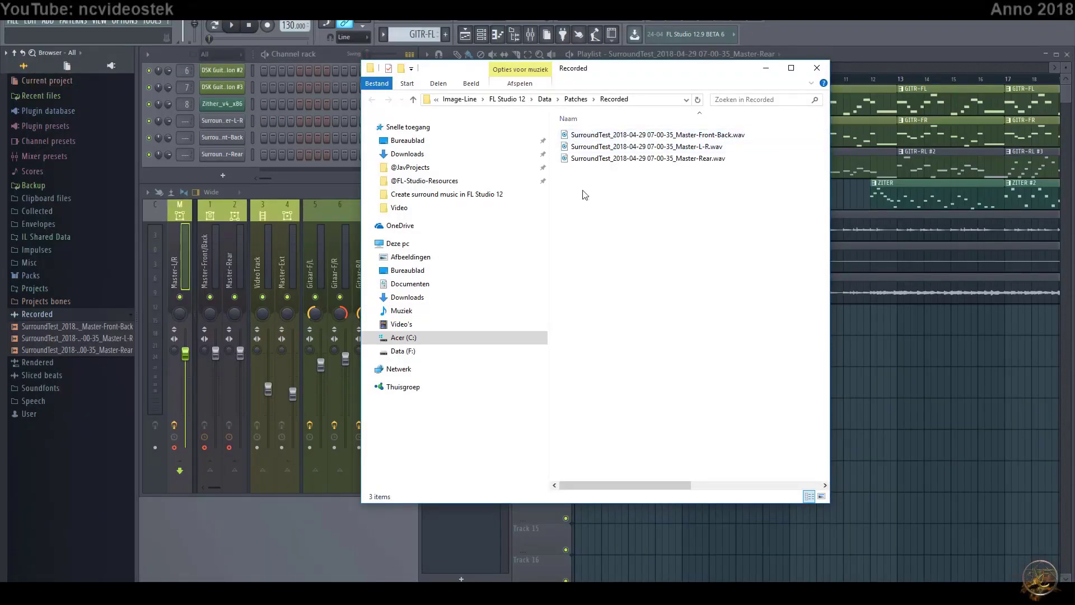
Step: Disarm disk recording on the Master-Front/Back and Master-Rear tracks
click(208, 449)
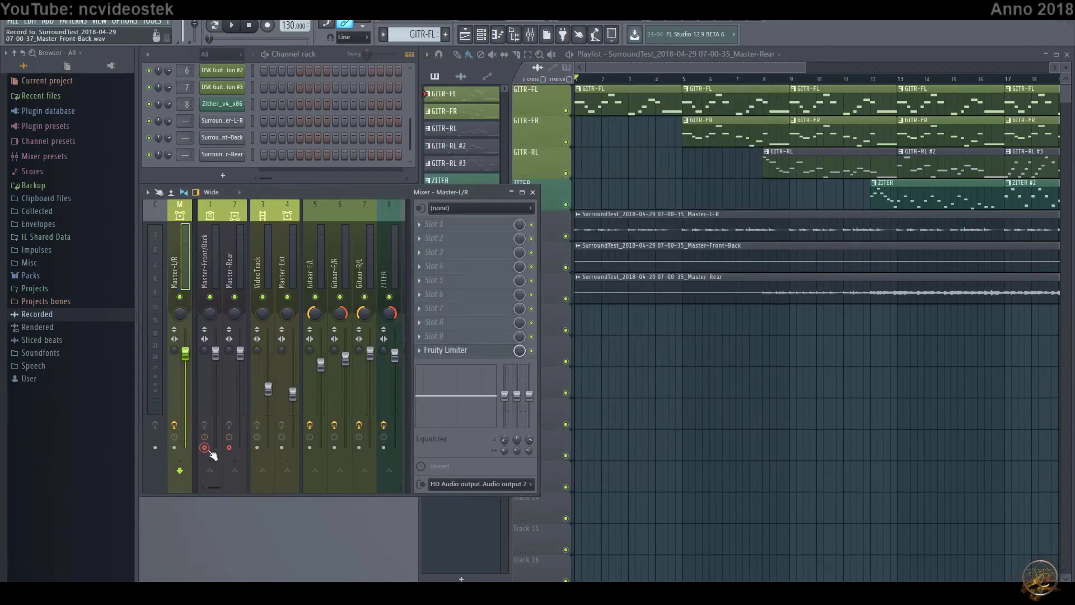
click(211, 454)
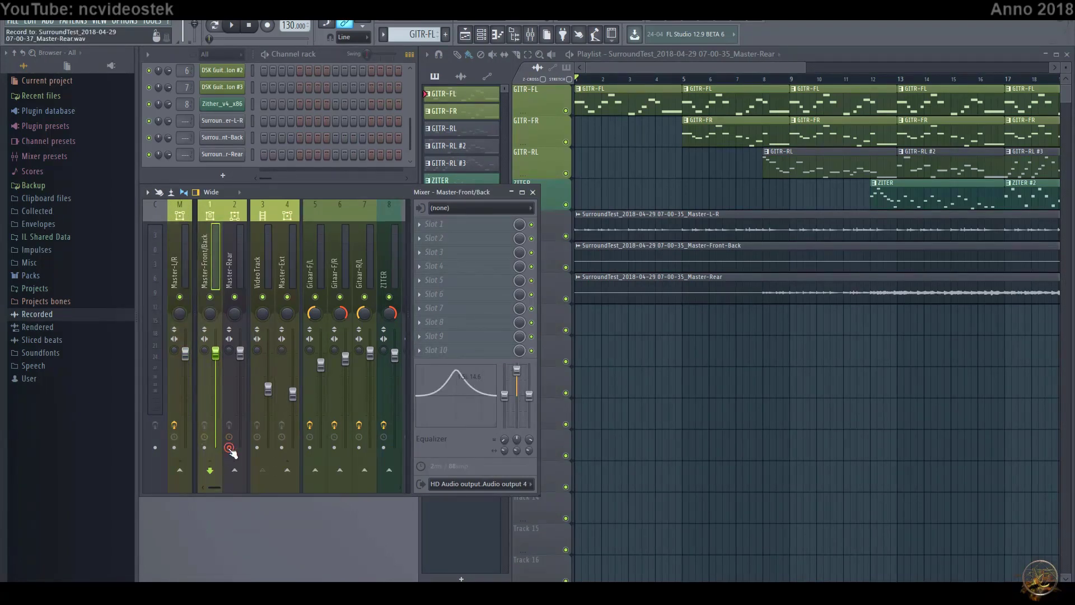
click(230, 449)
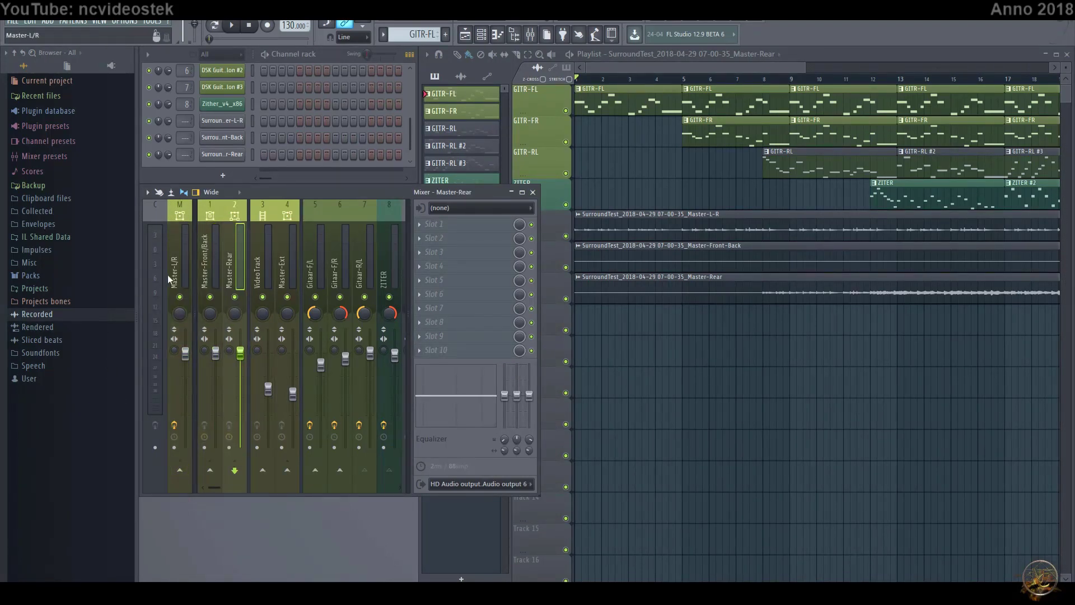
Step: Delete the Master-L-R, Master-Front-Back and Master-Rear clips from playlist tracks 5–7
click(617, 222)
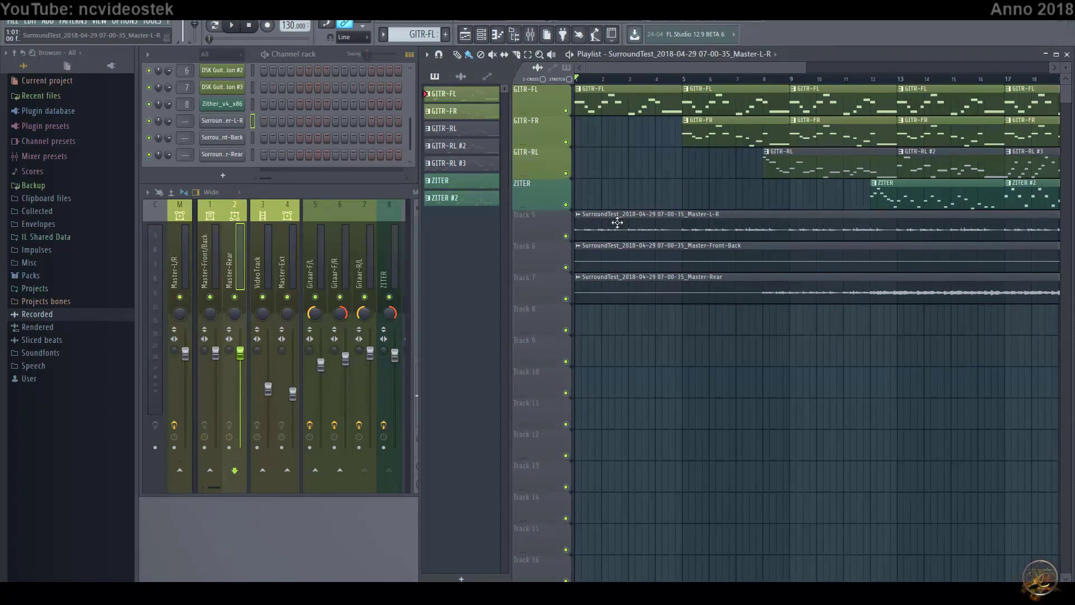
right_click(617, 223)
right_click(616, 249)
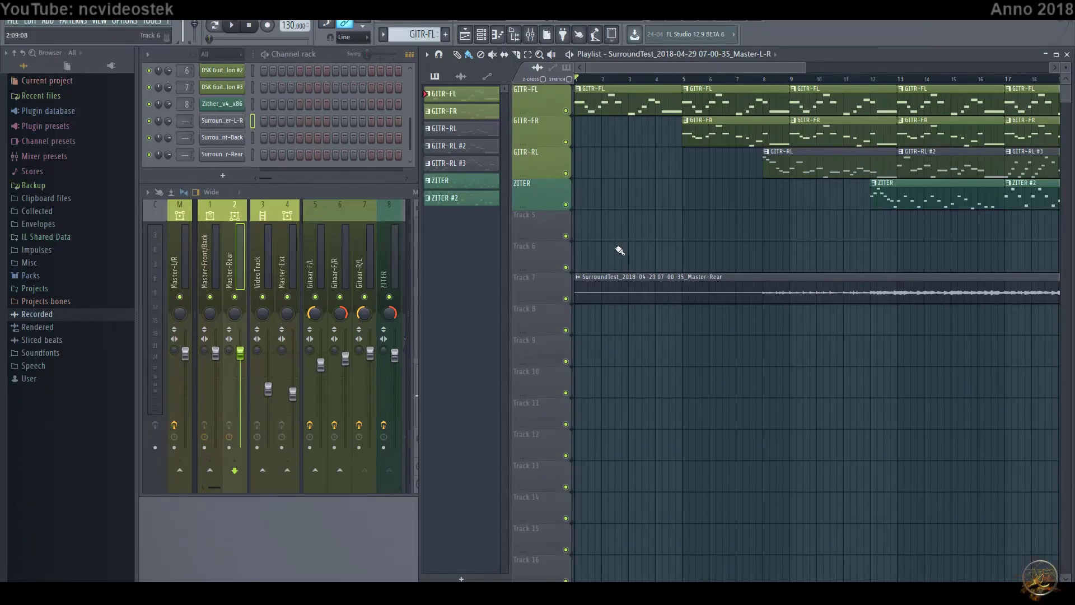
right_click(625, 279)
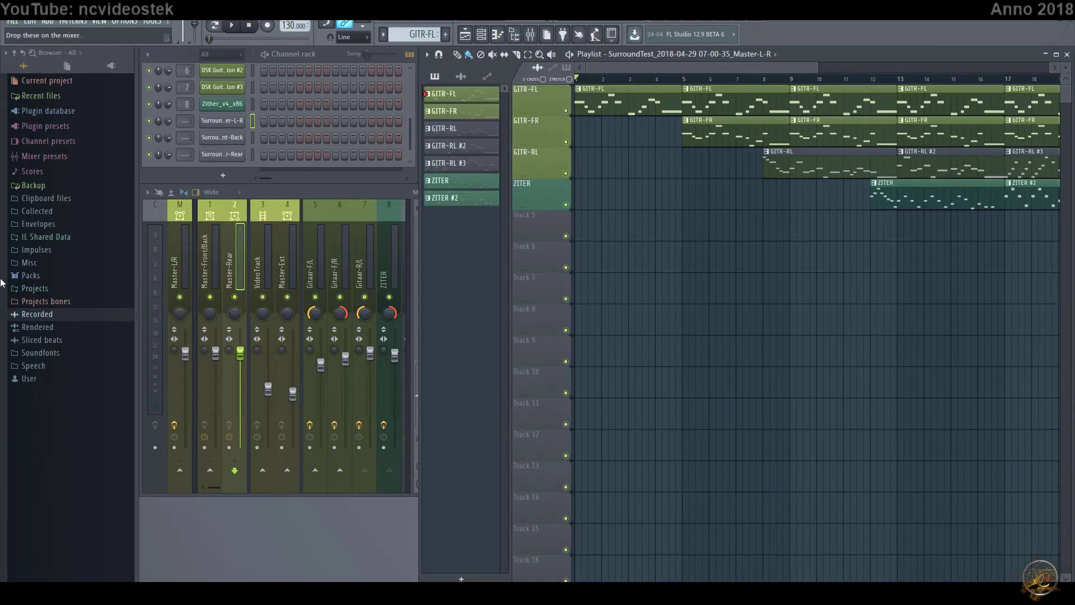
Step: Reopen the Recorded folder in Explorer through the Windows shell menu's Openen option
click(33, 314)
right_click(31, 314)
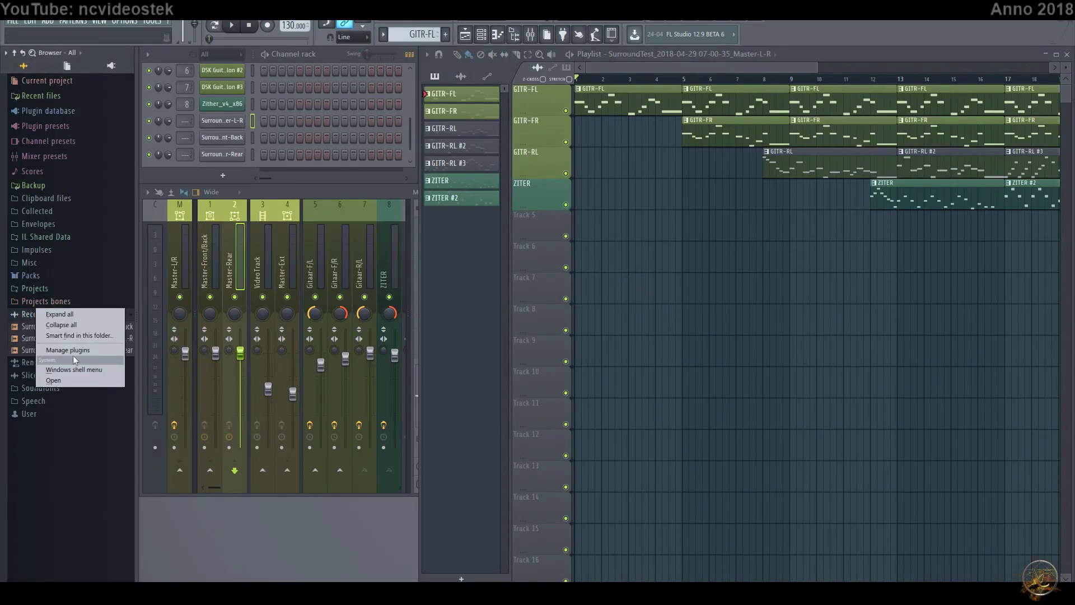
click(73, 370)
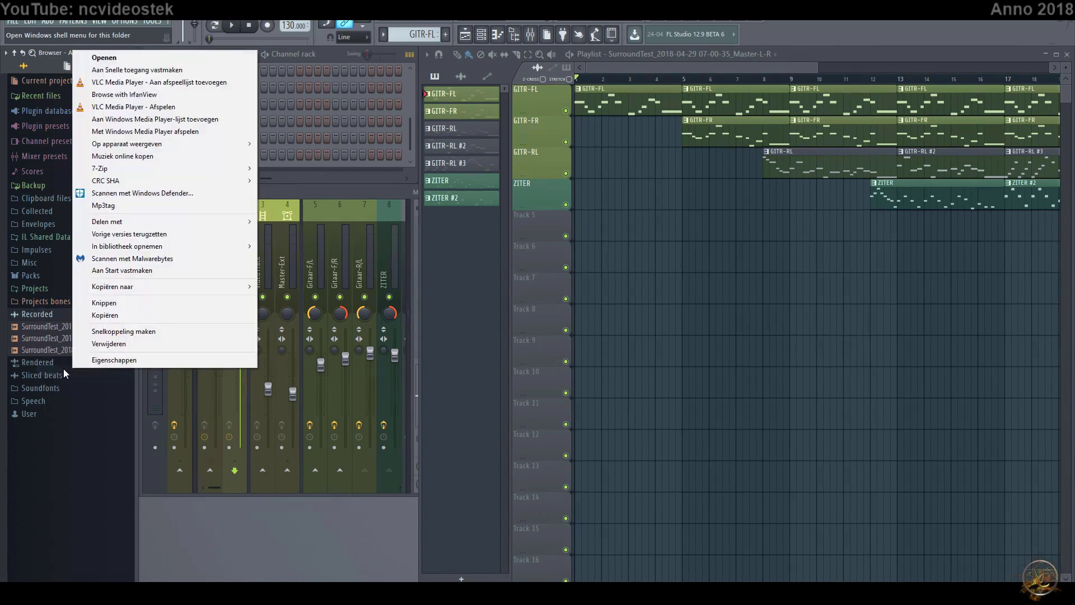
click(186, 57)
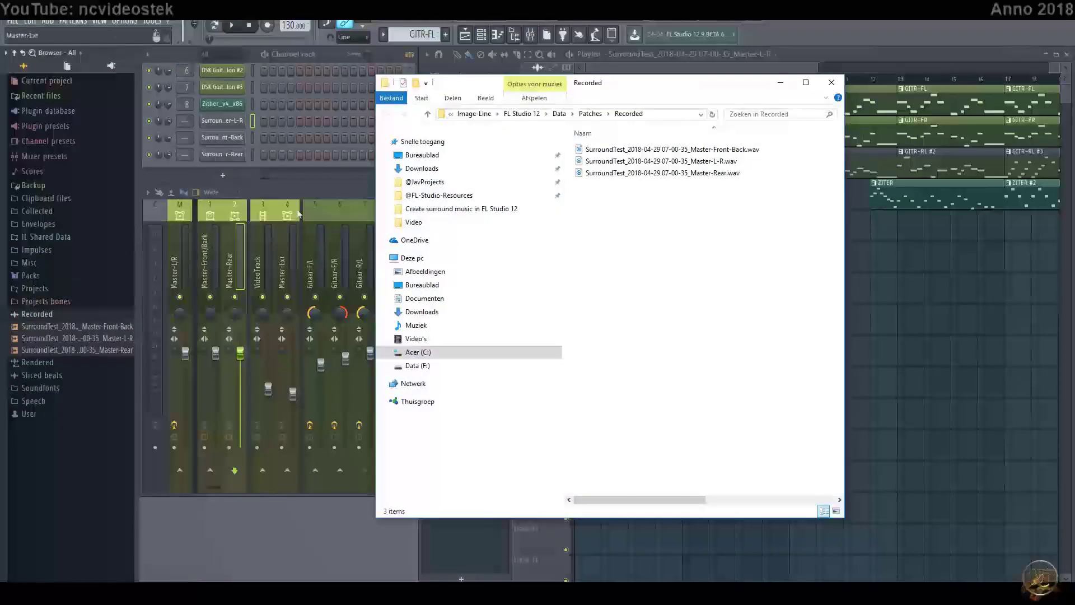
Step: Select all three SurroundTest wav files and bring up their context menu
click(647, 151)
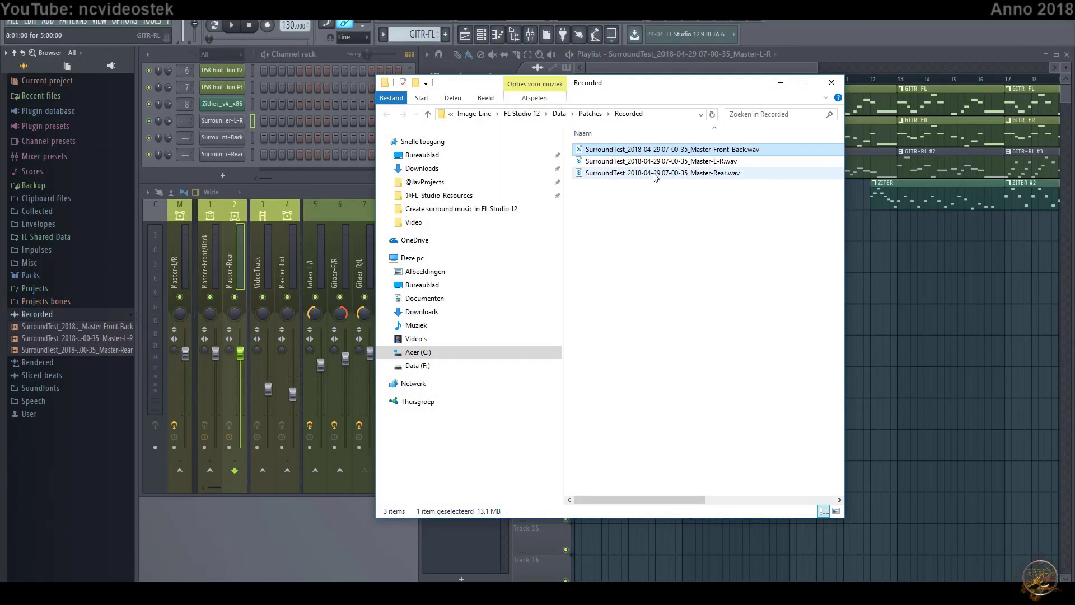
shift+click(655, 176)
right_click(655, 177)
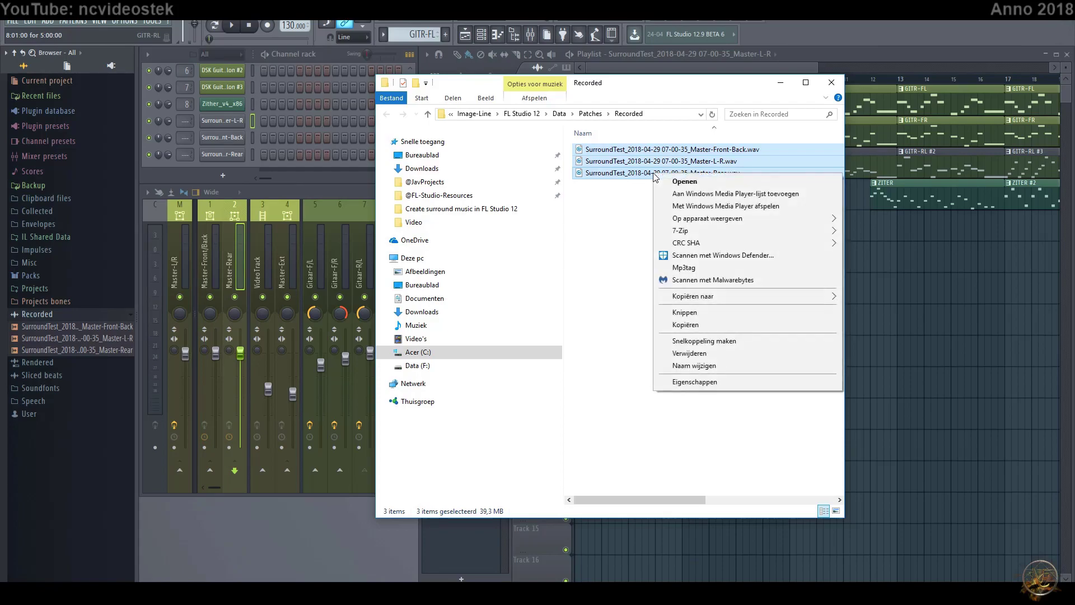